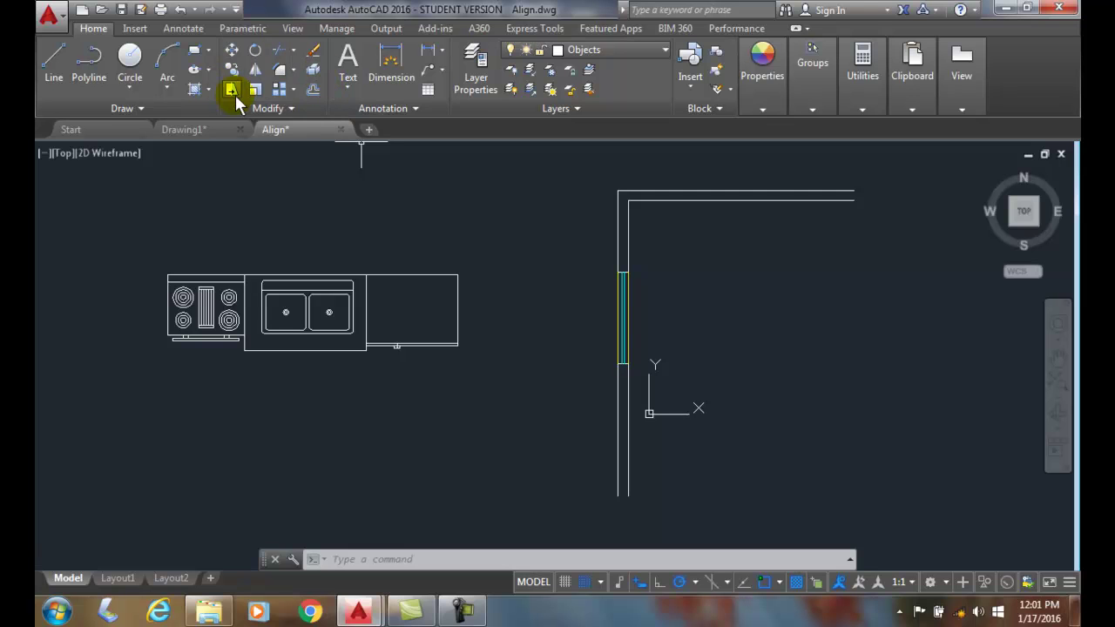
- Start Align and window-select the seven counter, sink and stove objects
click(289, 108)
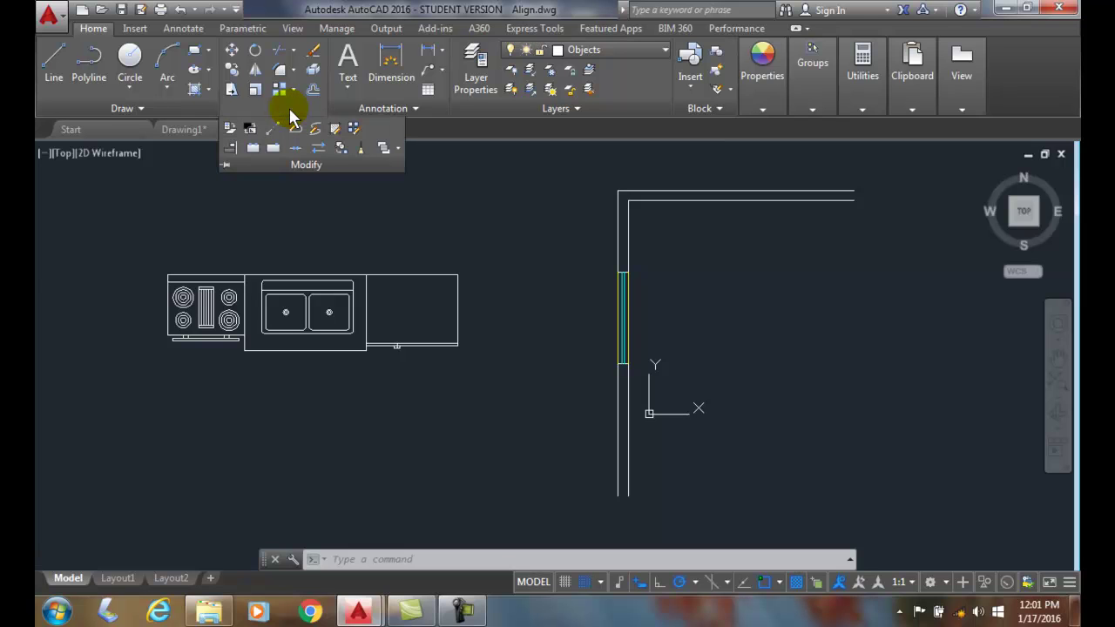
click(231, 150)
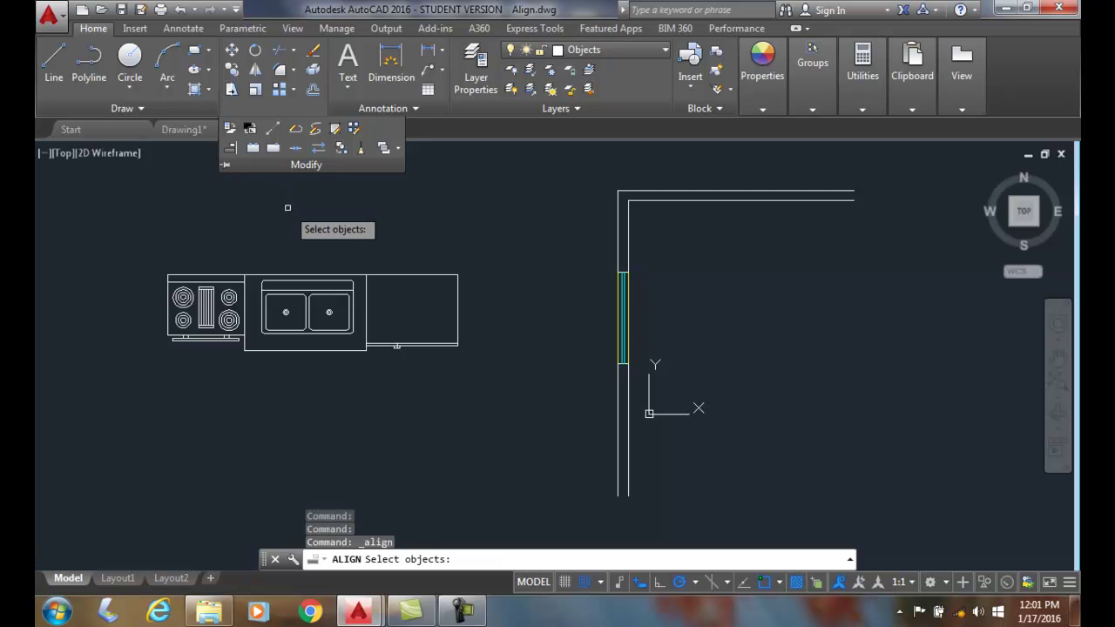
click(136, 242)
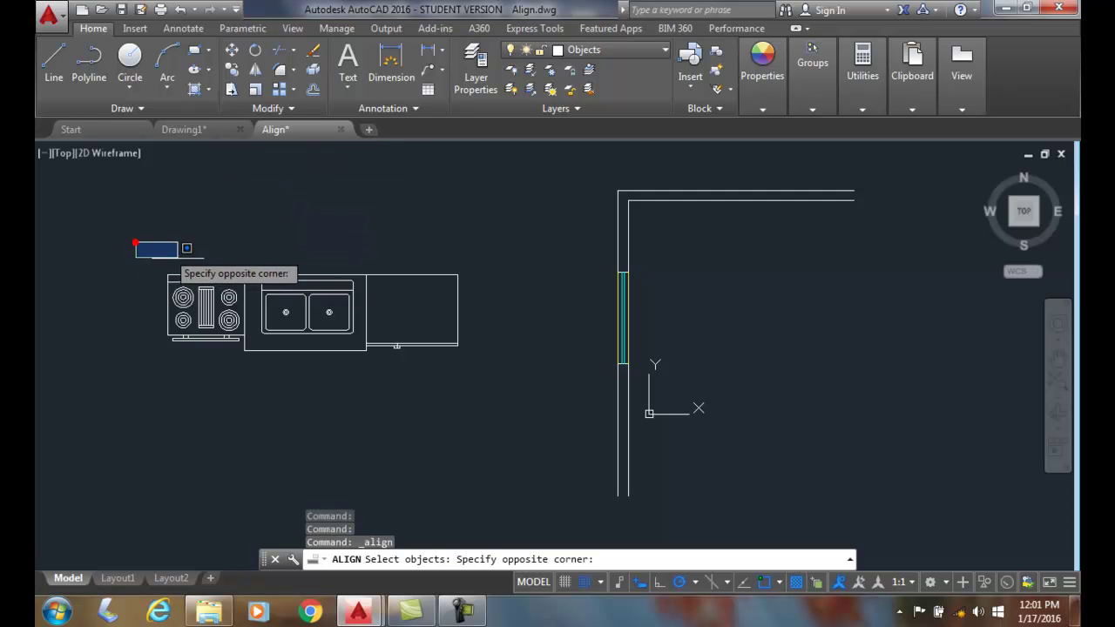
click(480, 380)
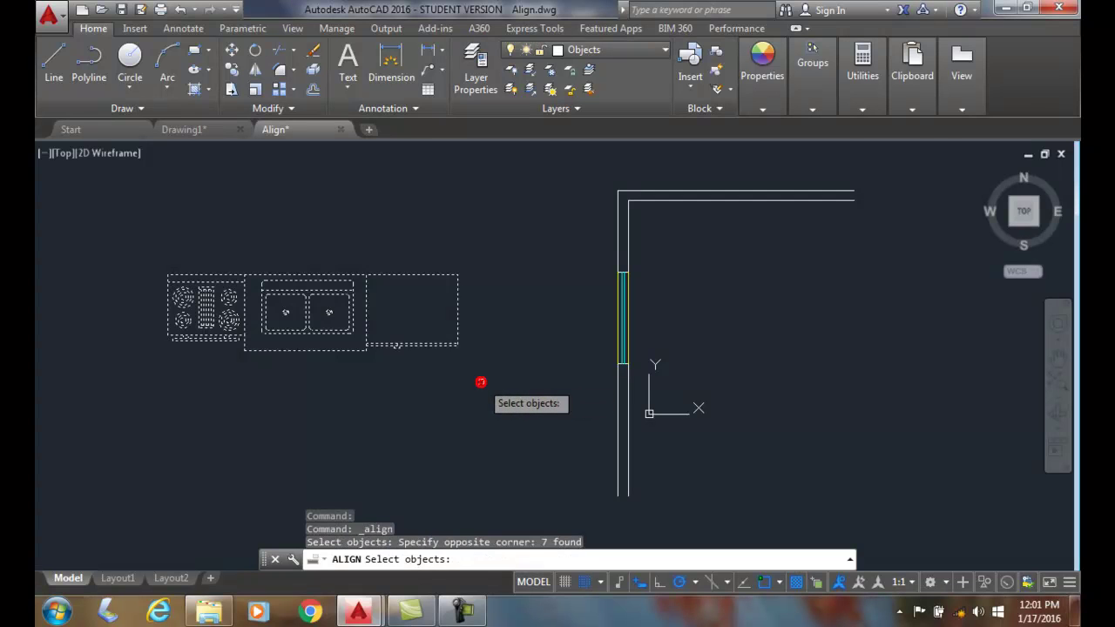
key(Return)
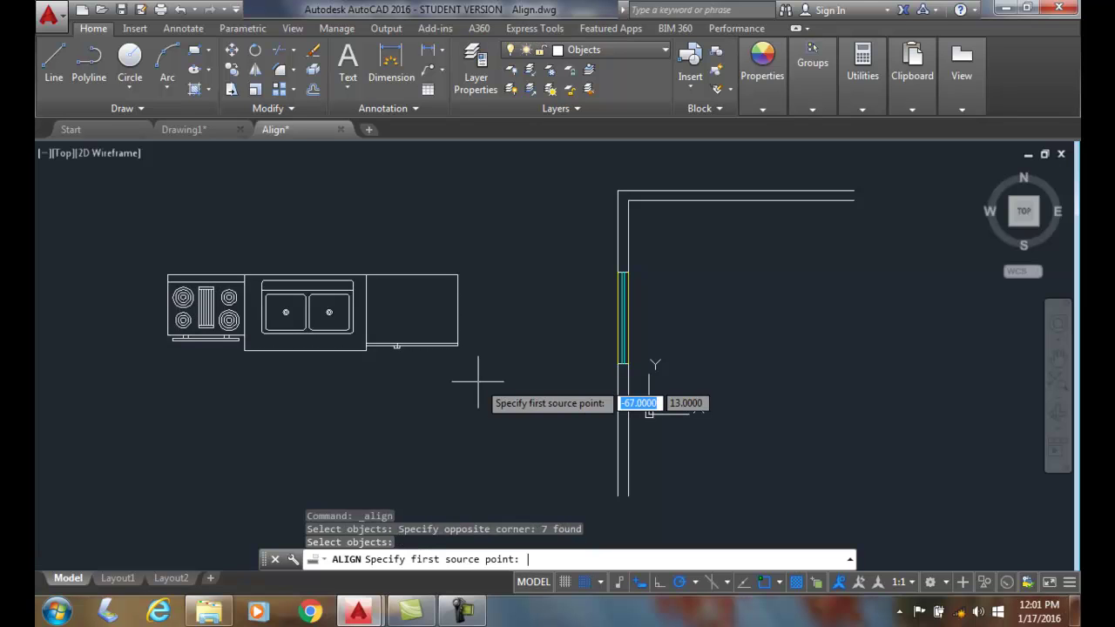
- Map the counter's right back corner to the wall's inner top corner, and its left back corner to the wall's lower end
click(457, 275)
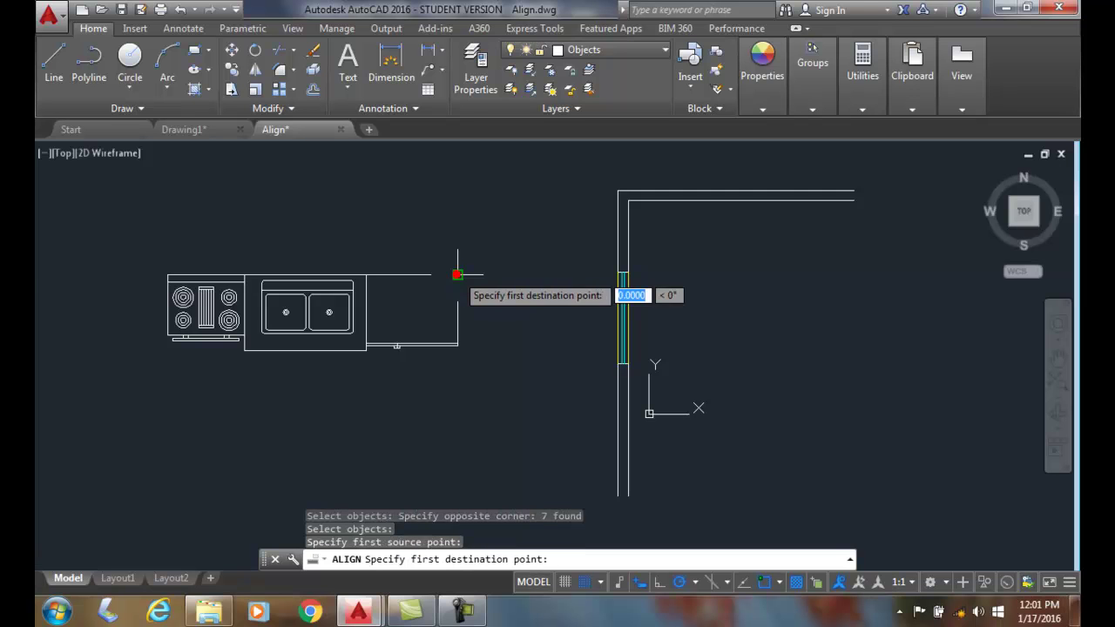
click(627, 202)
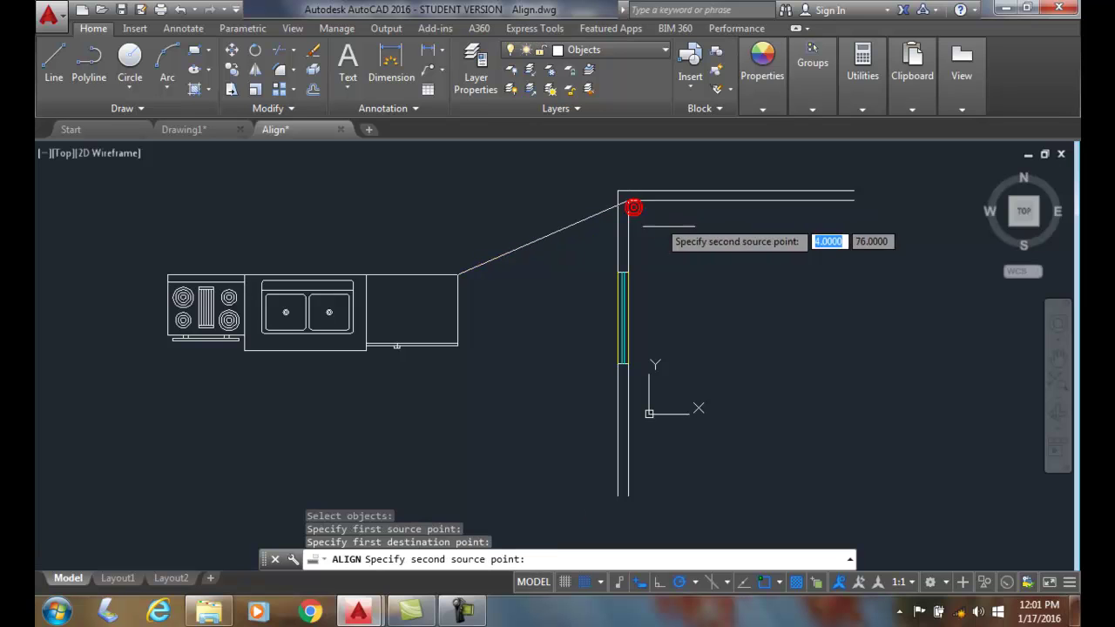
click(168, 274)
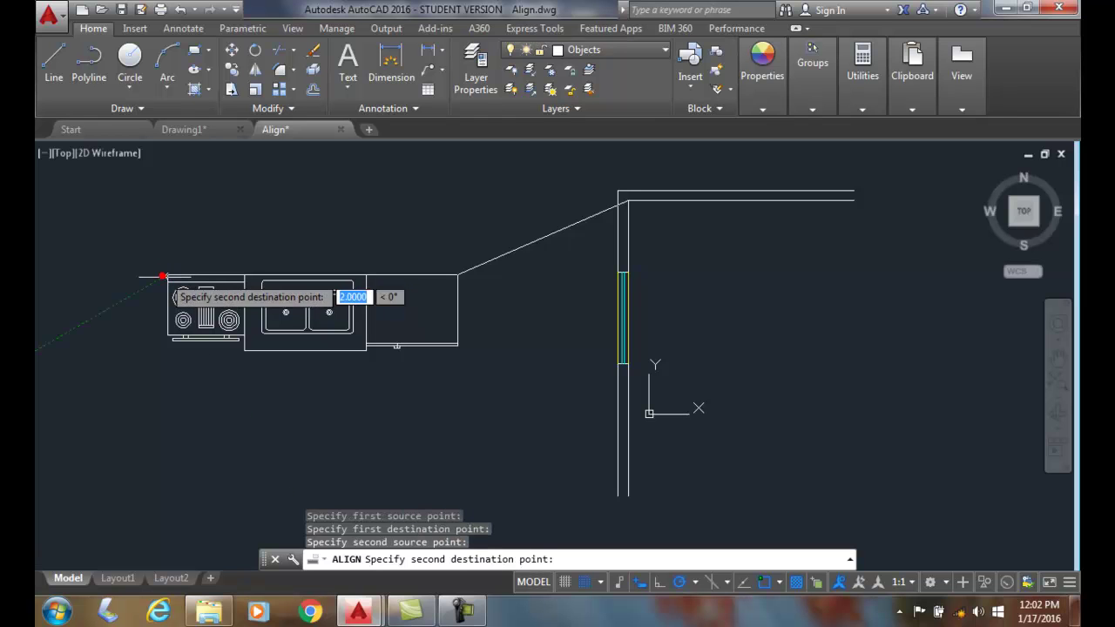
click(630, 497)
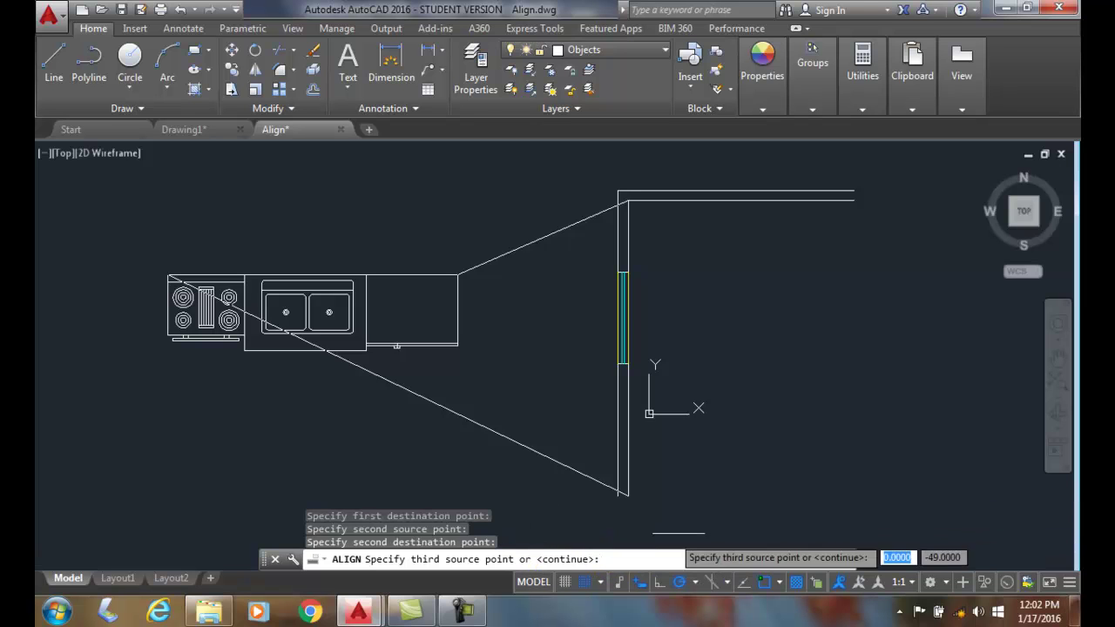
- Skip the third point pair, align without scaling, and adjust the view to check the result
key(Return)
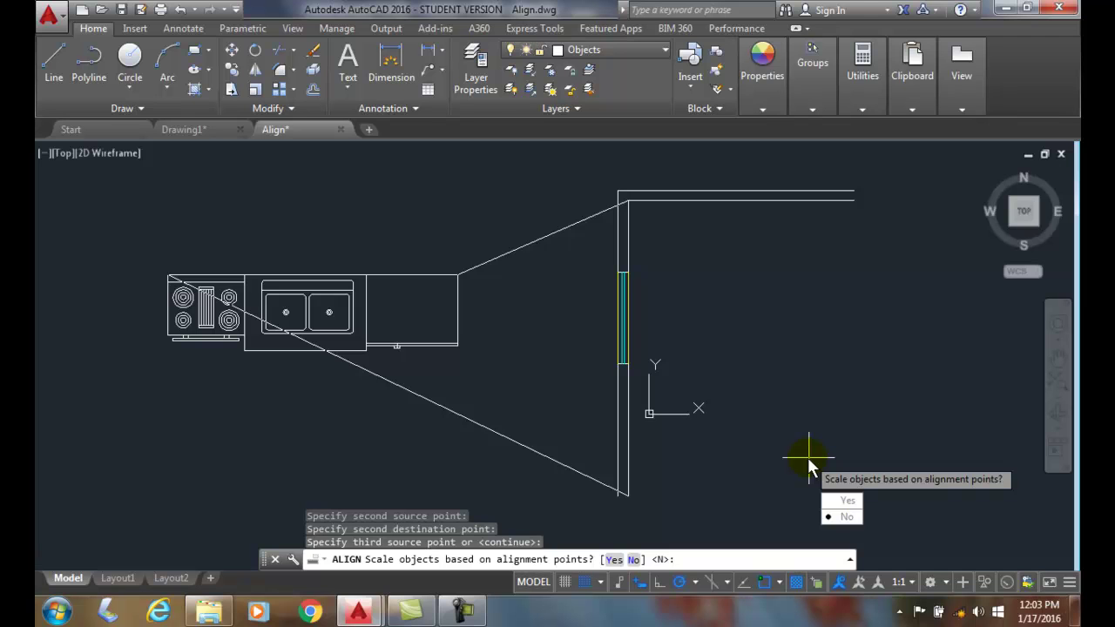
key(Return)
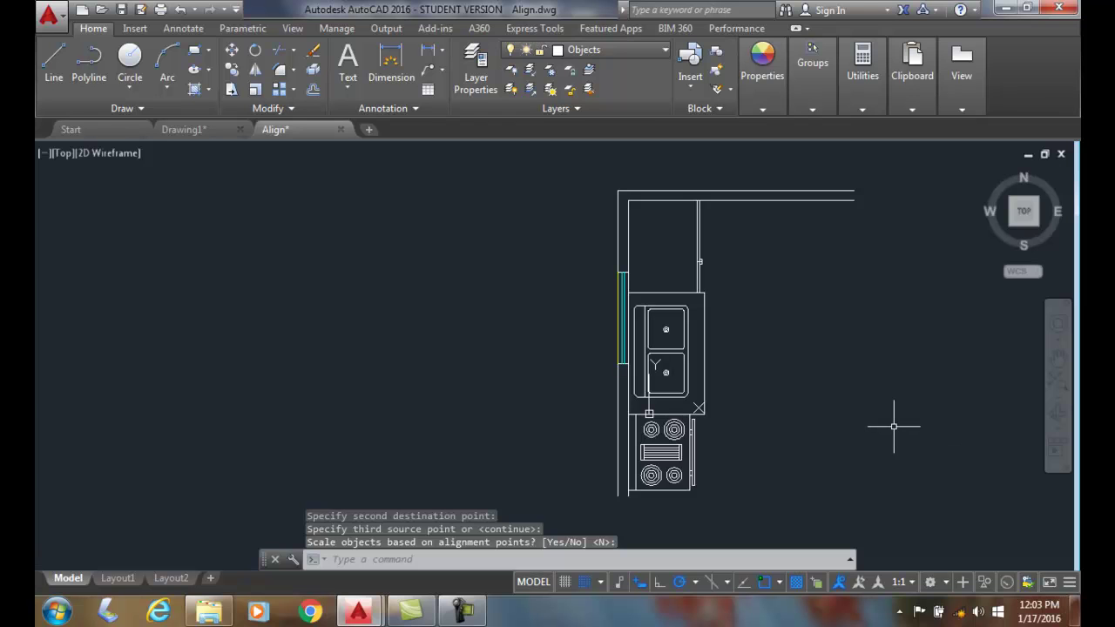
scroll(893, 427, down, 2)
scroll(846, 418, down, 3)
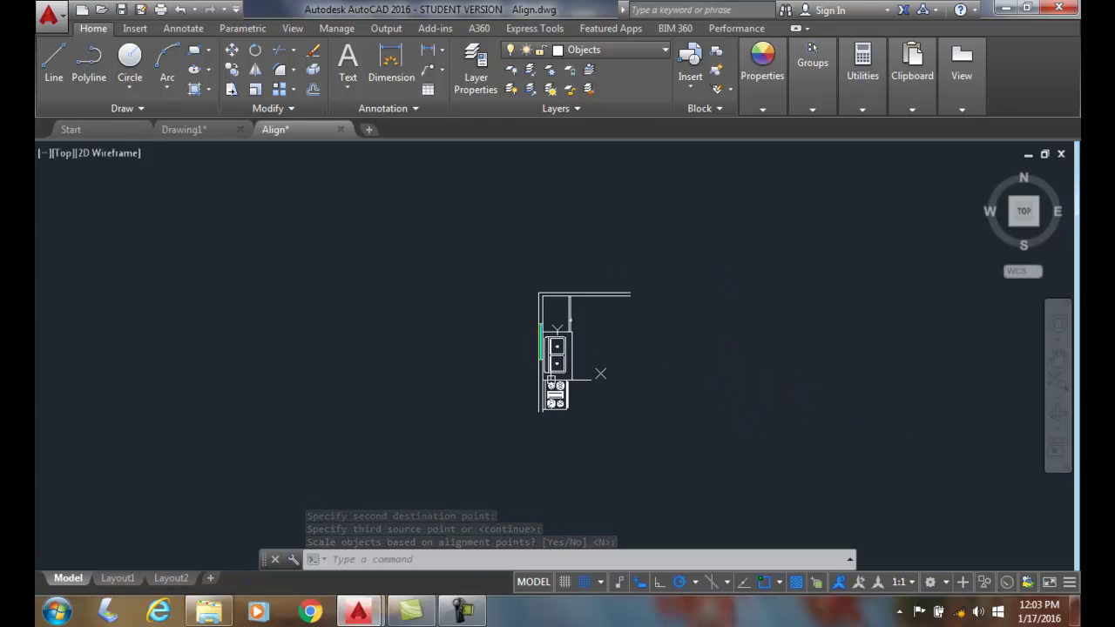
scroll(600, 373, up, 4)
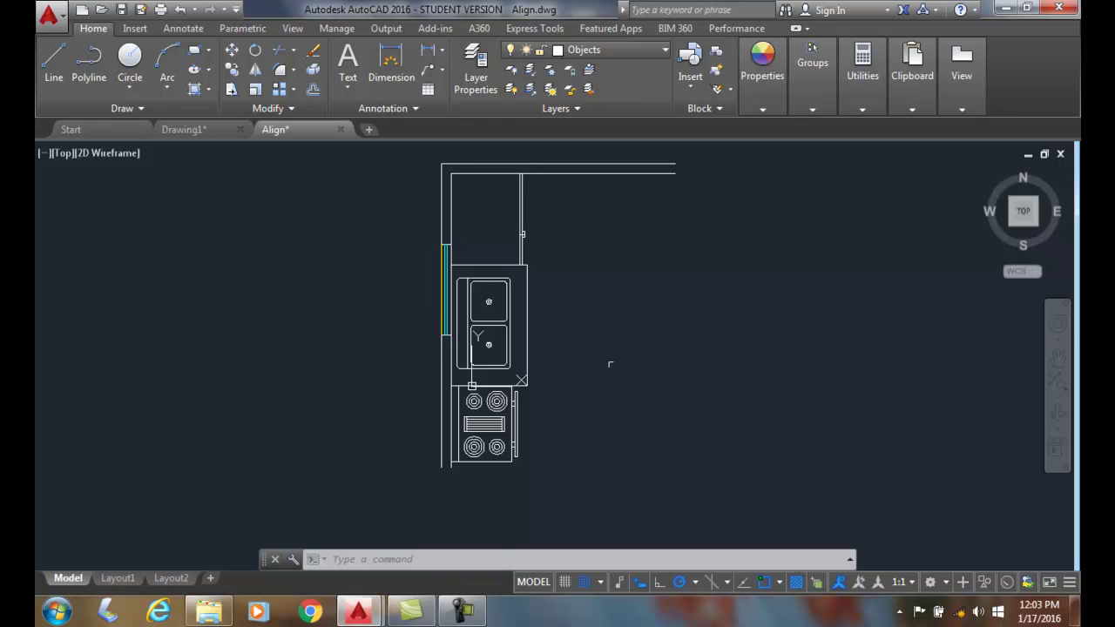
middle_drag(571, 373, 468, 391)
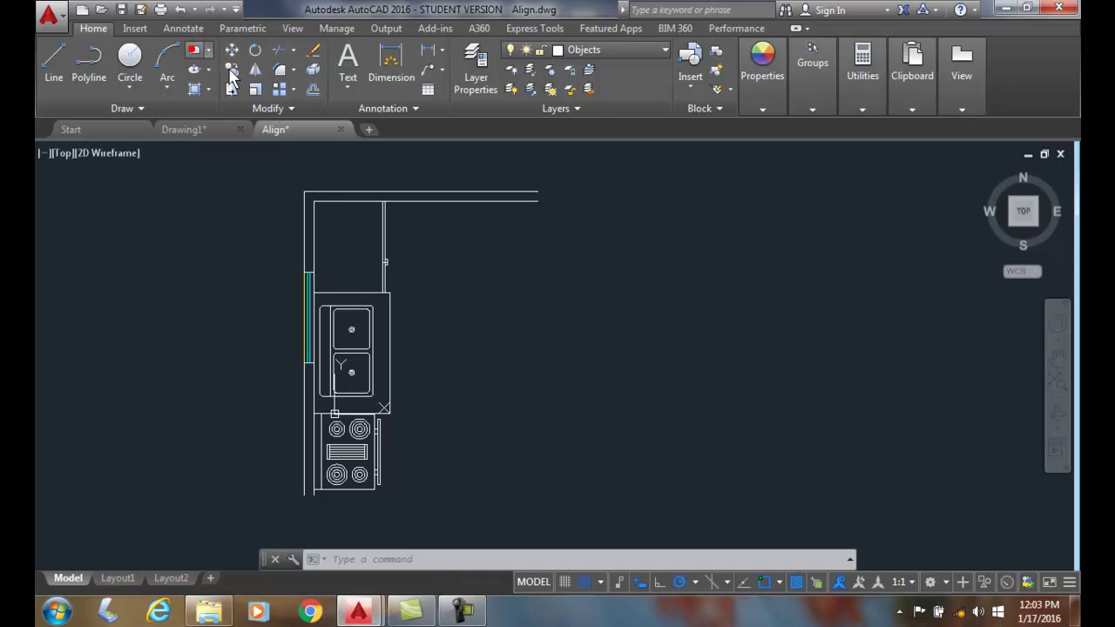
- Draw a tall rectangle in the empty area right of the kitchen plan
click(195, 56)
click(622, 347)
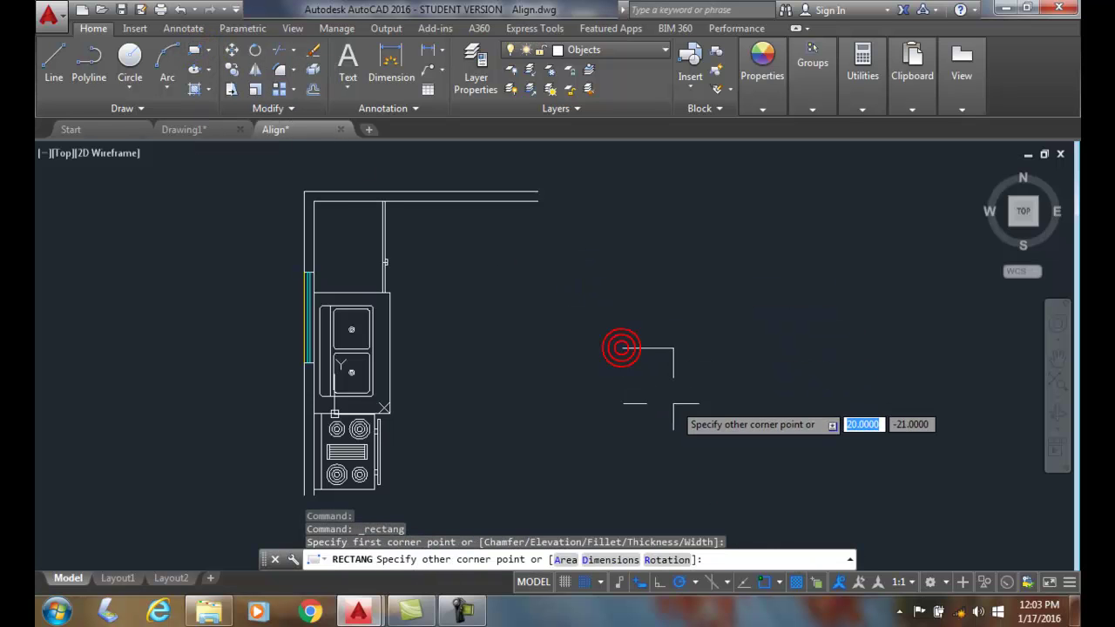
click(686, 459)
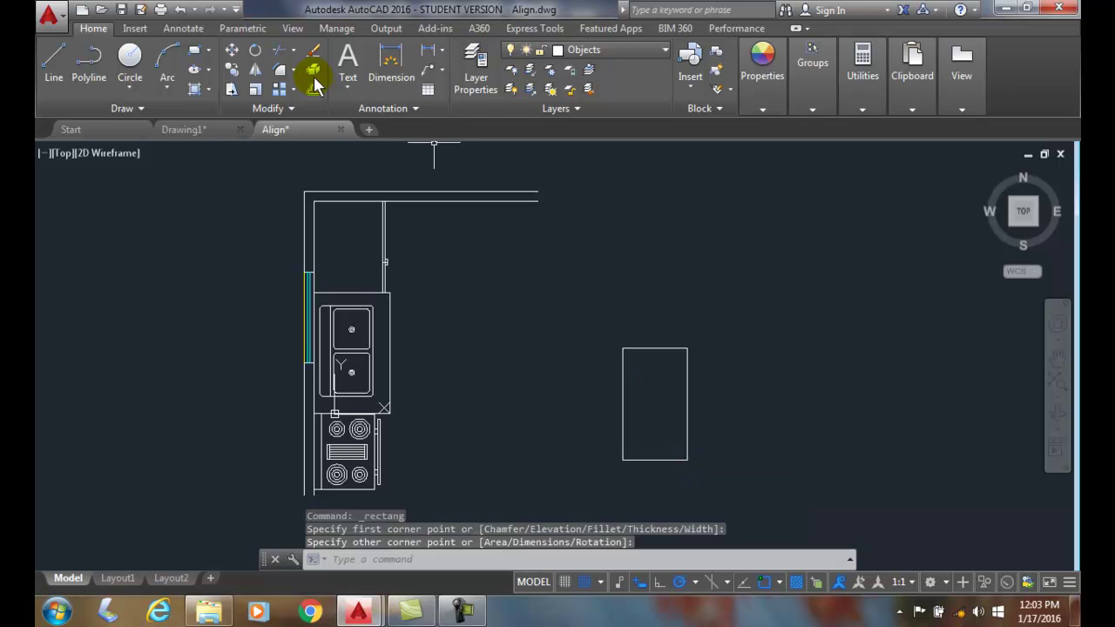
- Draw an inscribed 6-sided polygon up and to the right of the rectangle
click(210, 53)
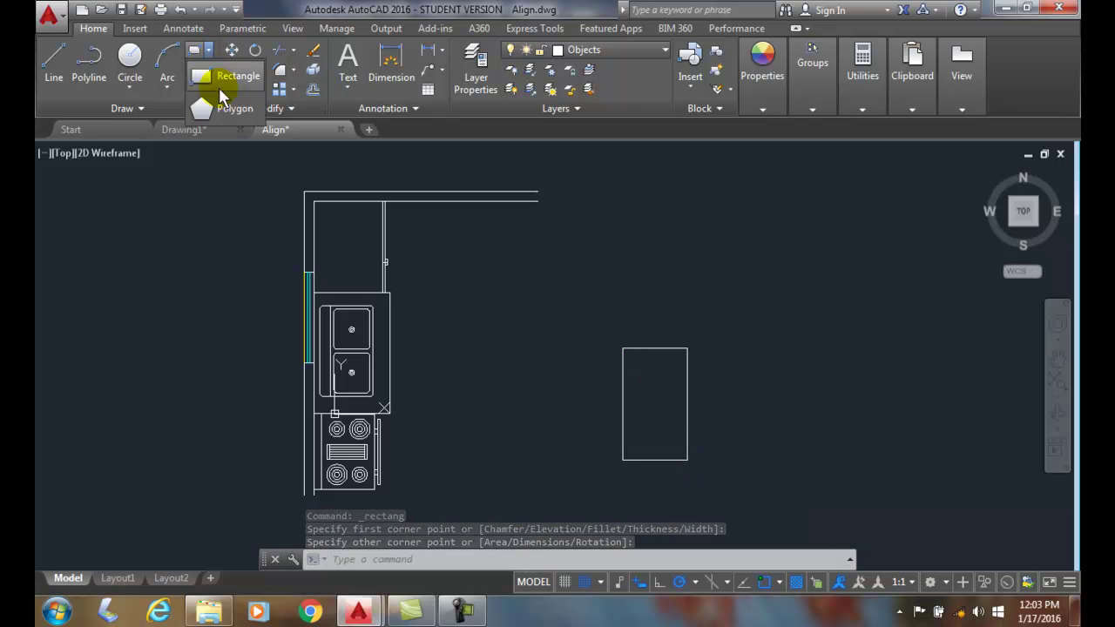
click(218, 102)
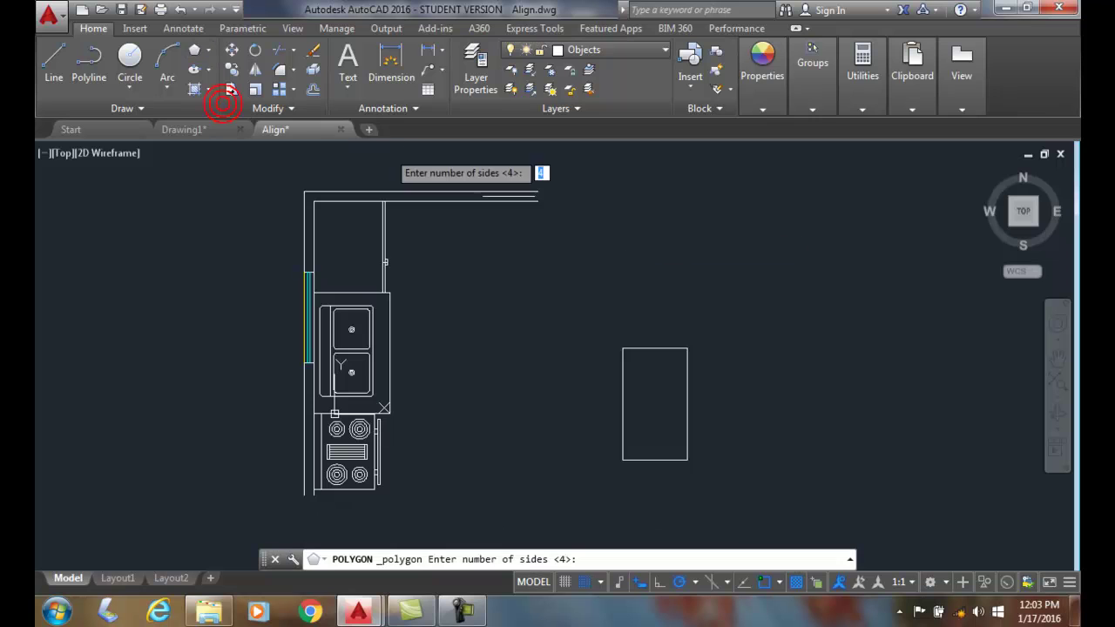
text(6)
key(Return)
click(829, 264)
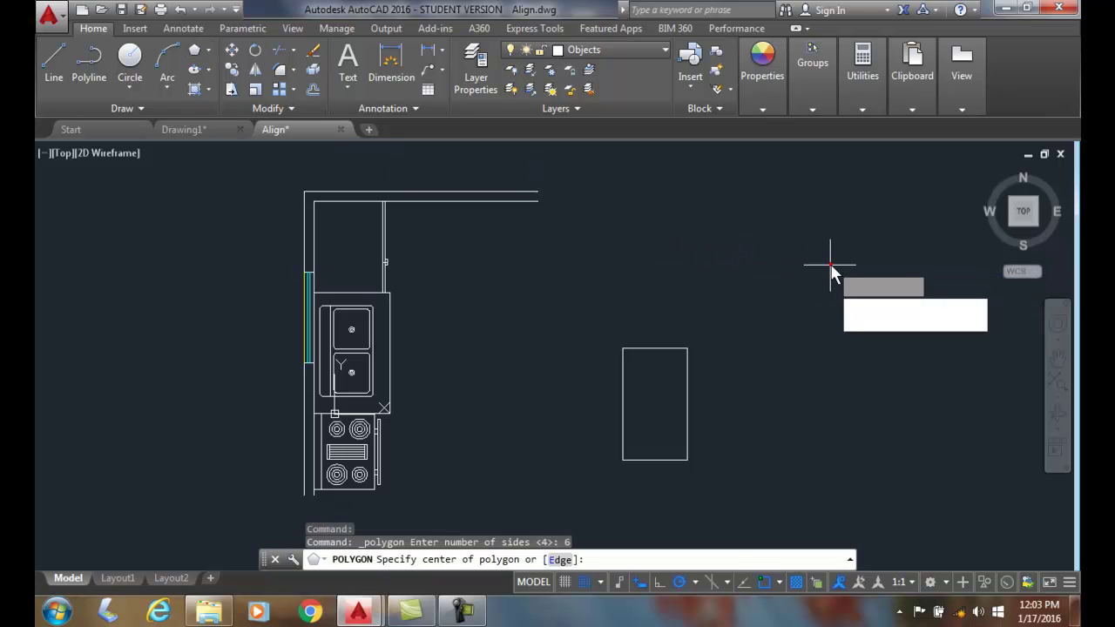
click(862, 307)
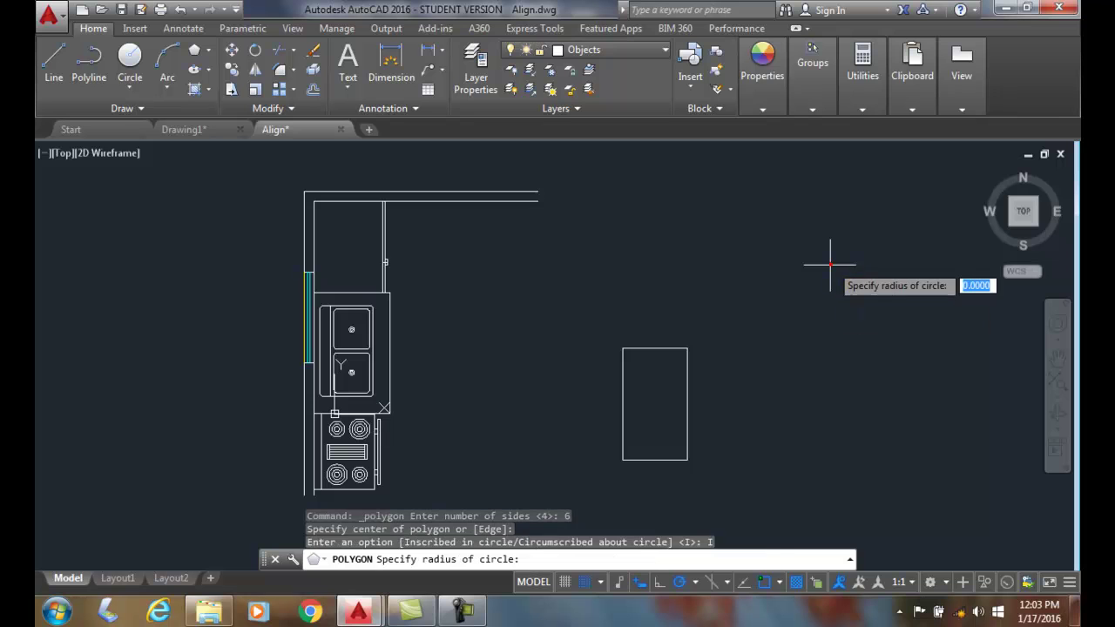
click(870, 297)
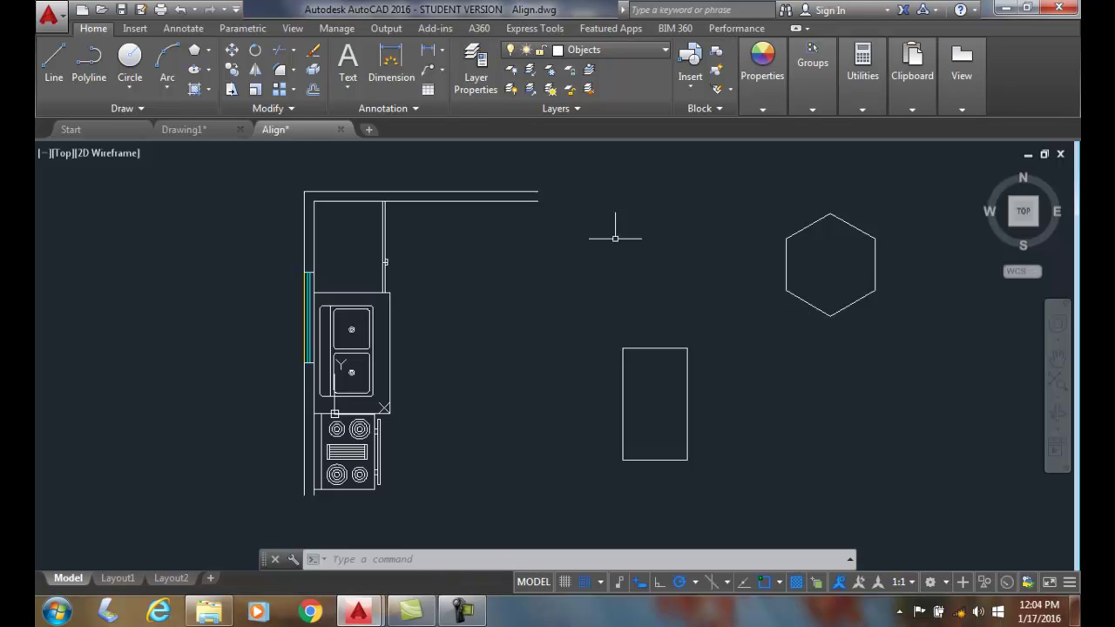
- Start Align and window-select the rectangle
click(292, 110)
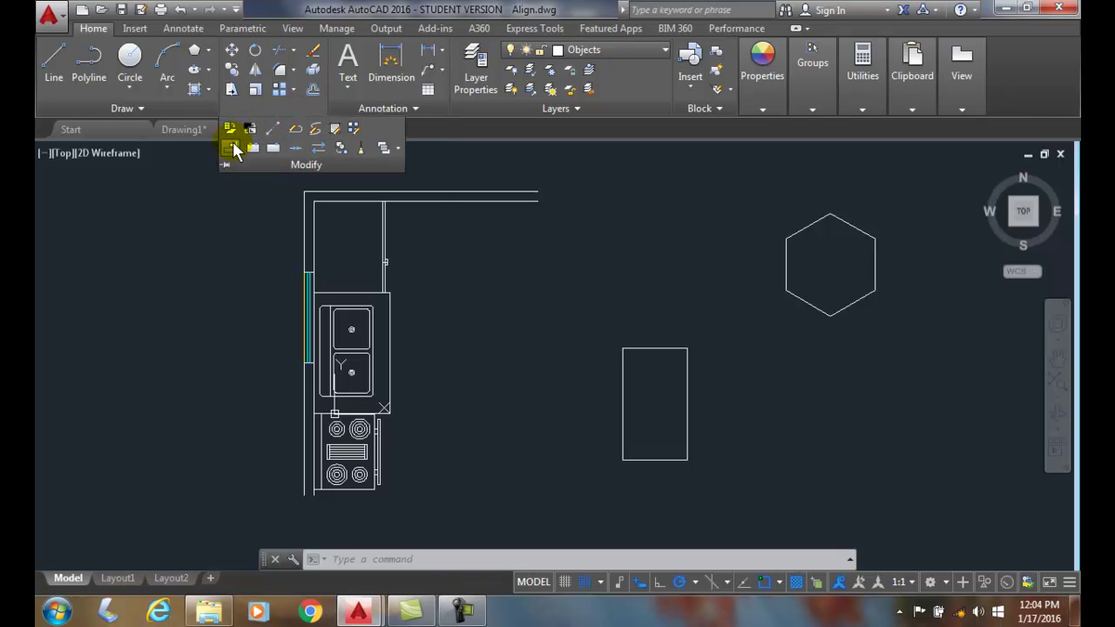
click(231, 146)
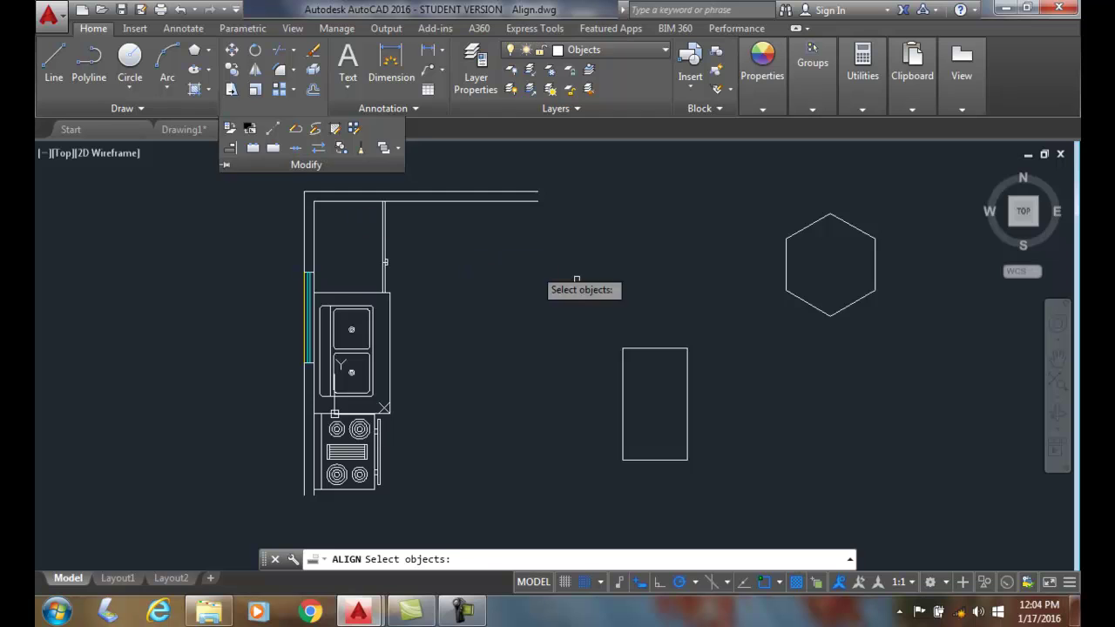
click(569, 309)
click(718, 493)
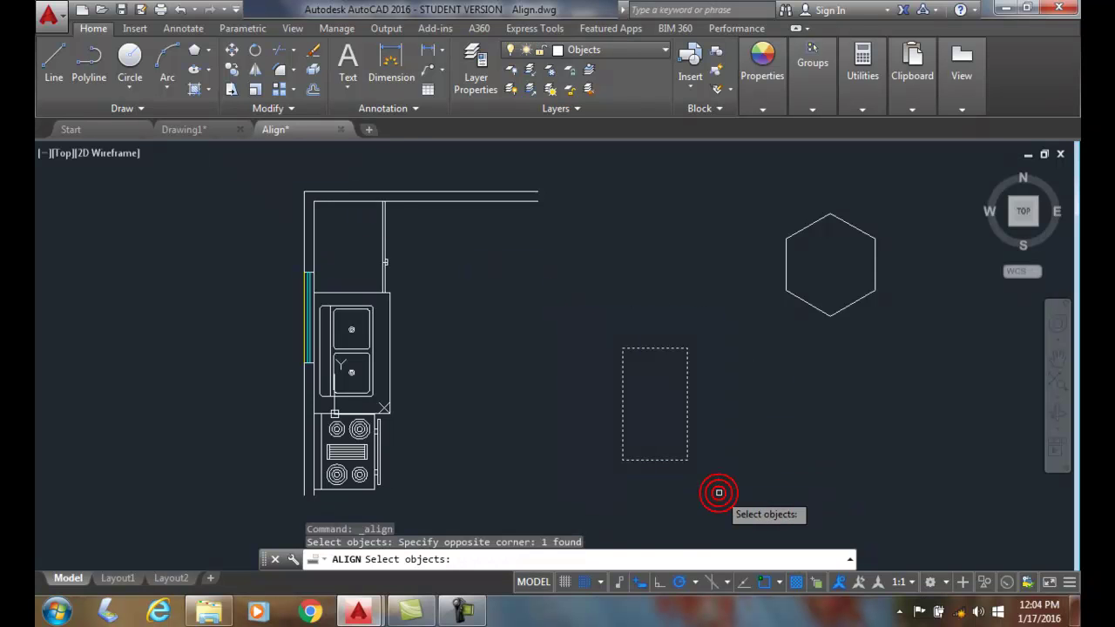
key(Return)
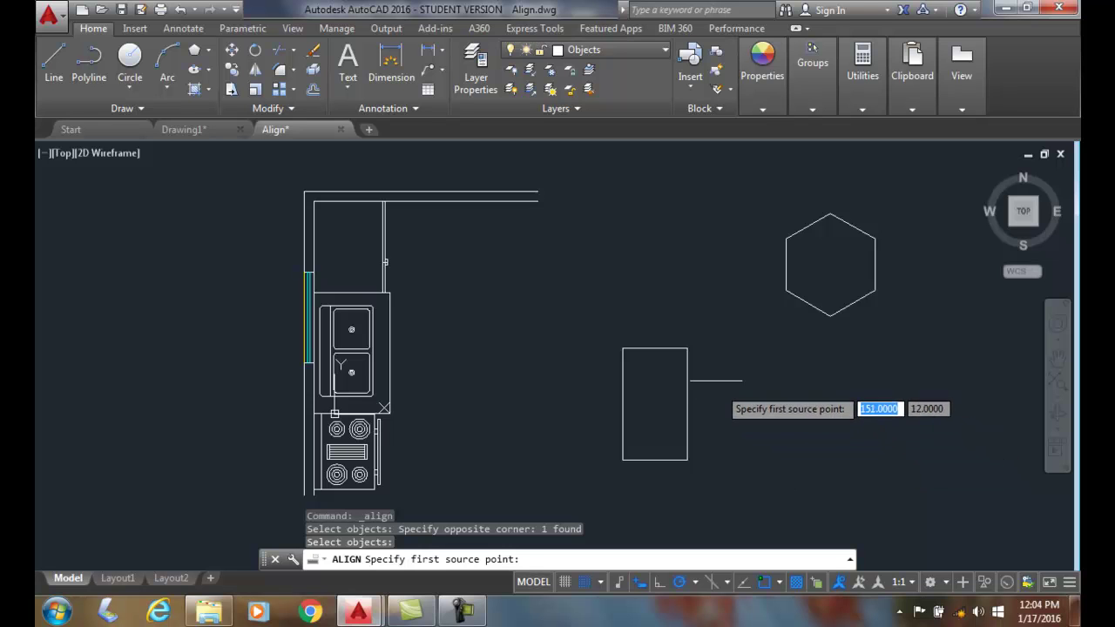
- Map the rectangle's top-right and bottom-right corners to the hexagon's lower-left and bottom vertices
click(688, 349)
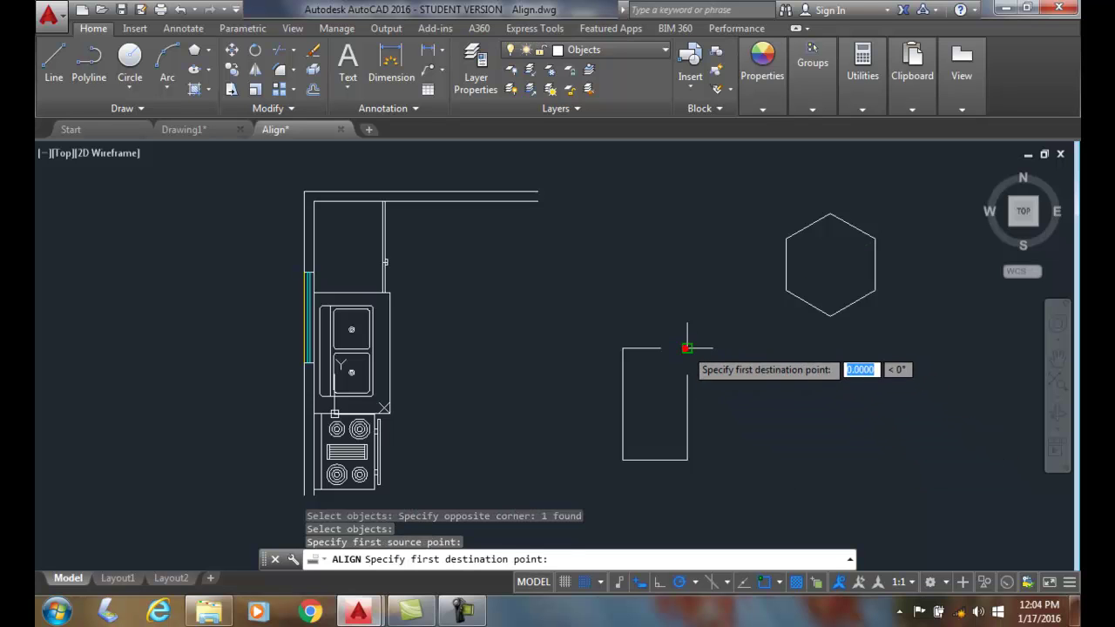
click(787, 292)
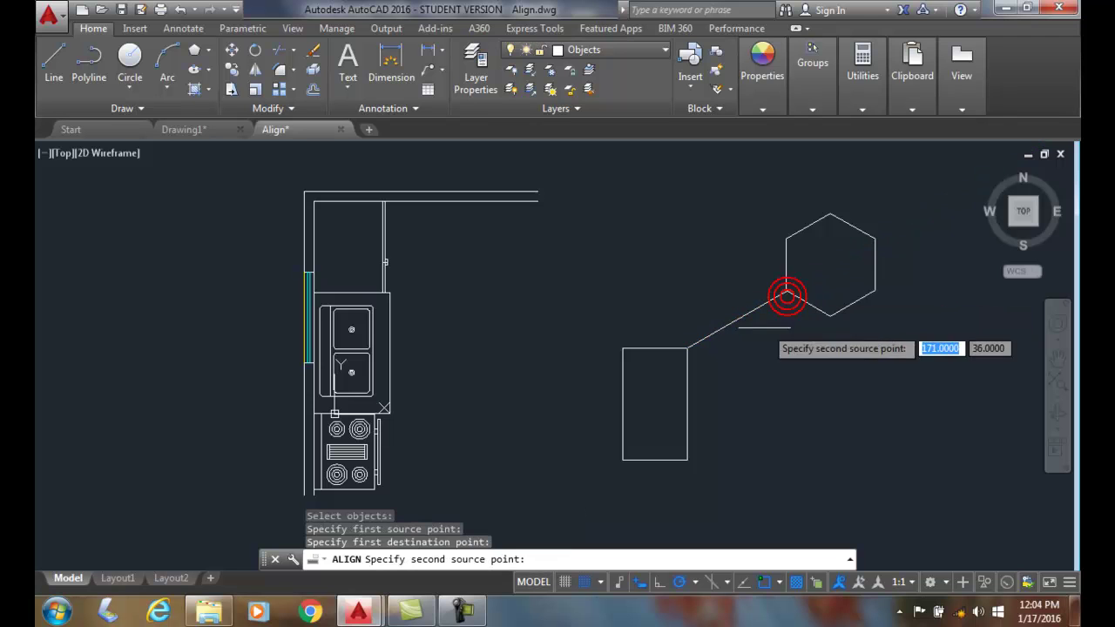
click(688, 459)
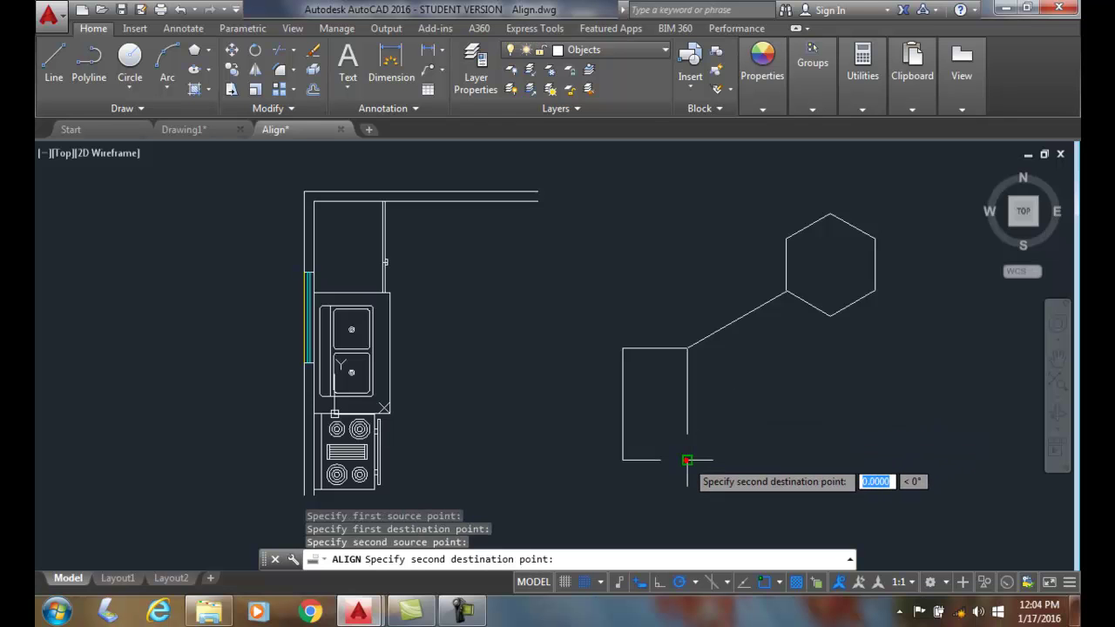
click(830, 316)
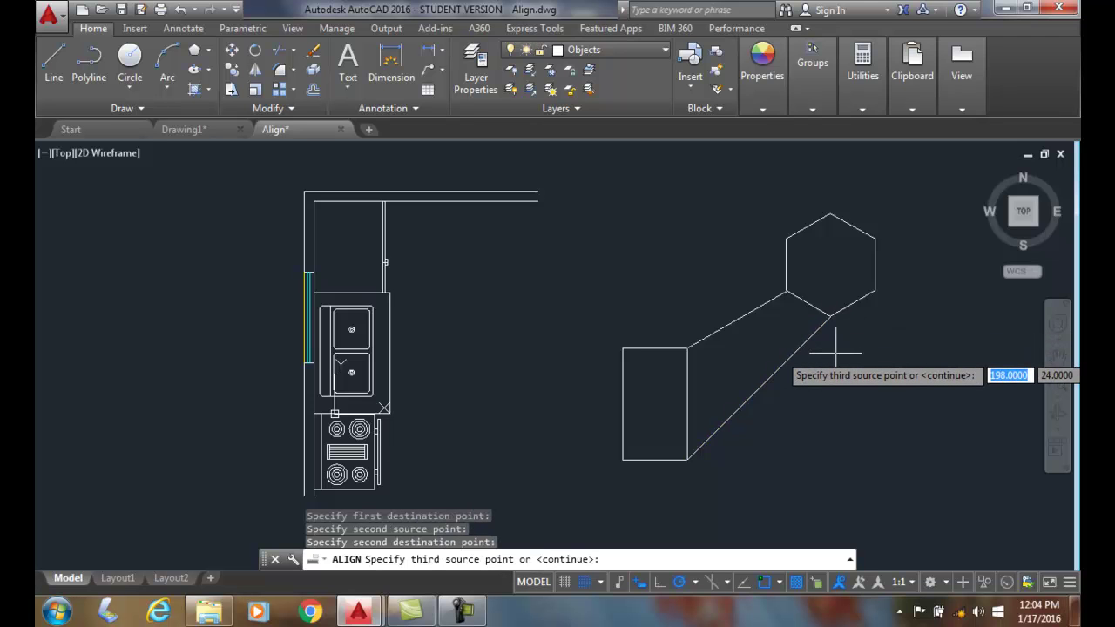
key(Return)
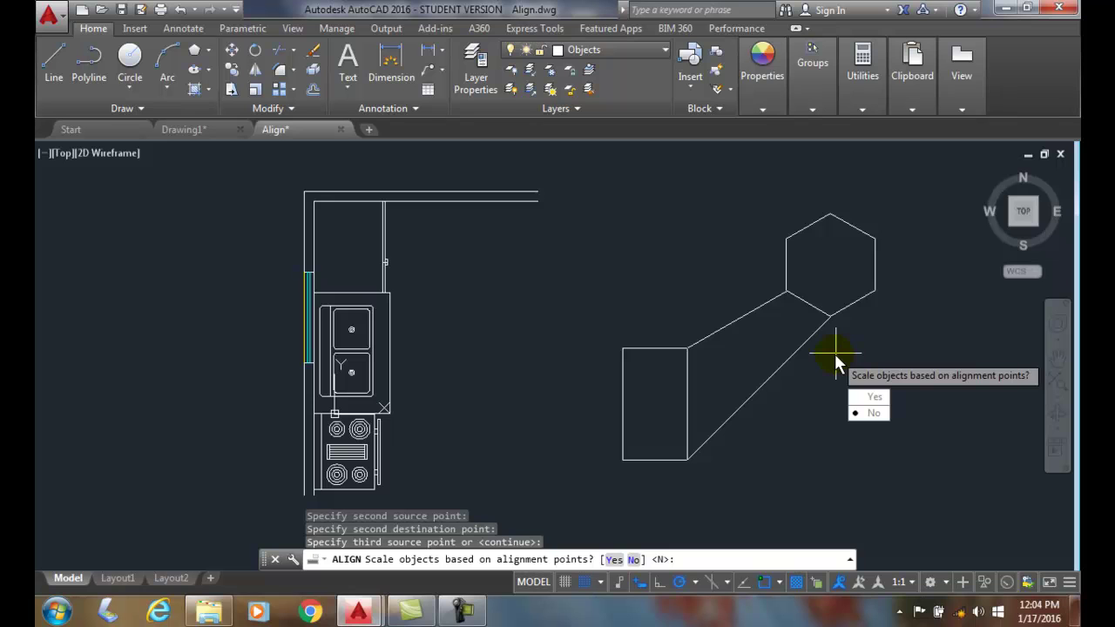
- Answer Yes to scaling so the rectangle's side fits the hexagon edge
click(871, 398)
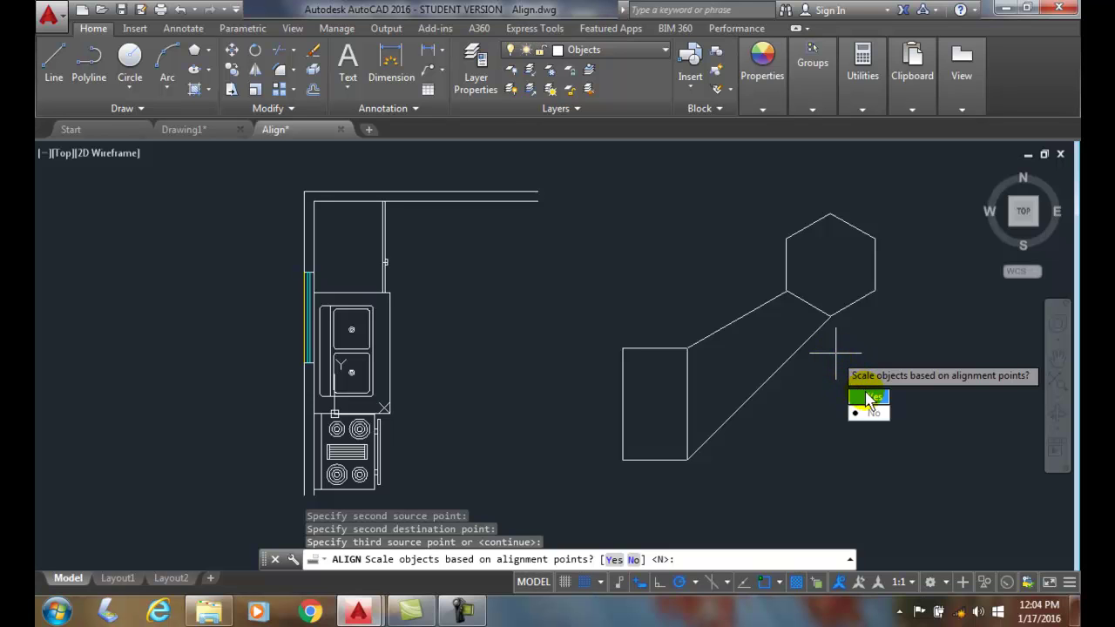